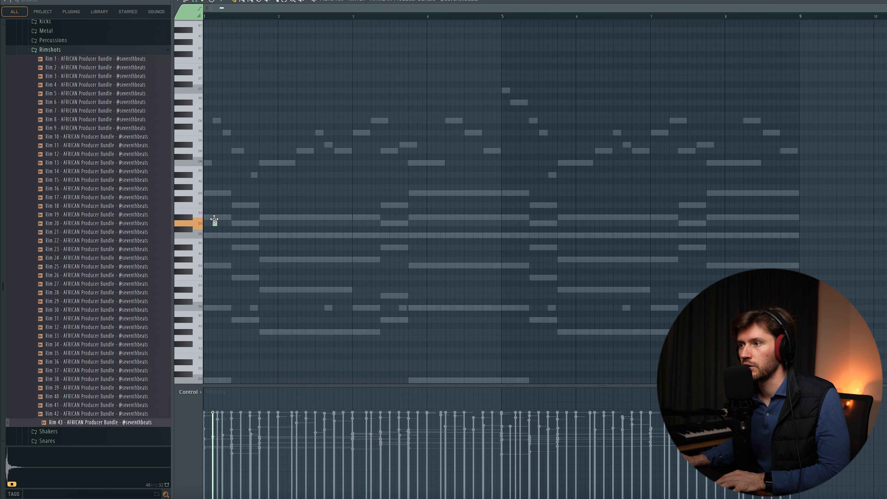
# Add a second rimshot note directly after the first in bar 1, lower the first note's velocity, and audition the pair
pyautogui.click(219, 211)
pyautogui.press('space')
pyautogui.press('space')
pyautogui.click(213, 453)
pyautogui.press('space')
pyautogui.press('space')
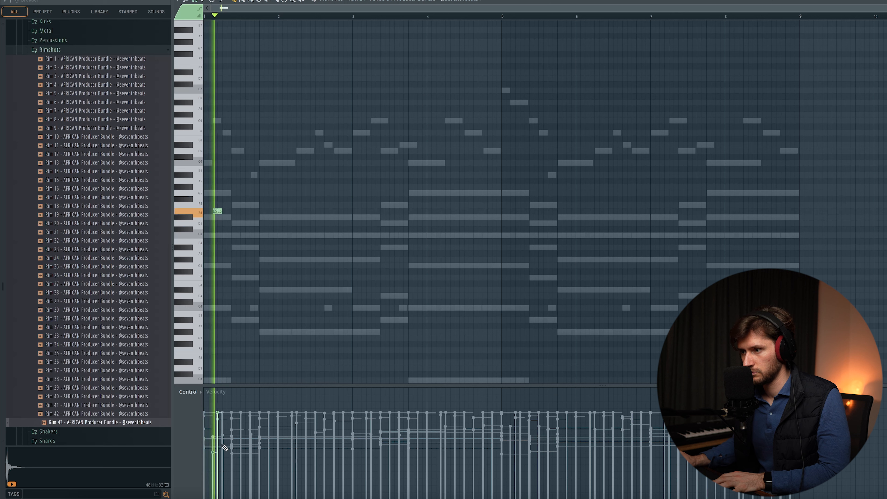
# Duplicate the rimshot note pair repeatedly until it fills all eight bars, and deselect the notes
pyautogui.hotkey('ctrl', 'b')
pyautogui.hotkey('ctrl', 'b')
pyautogui.hotkey('ctrl', 'b')
pyautogui.hotkey('ctrl', 'b')
pyautogui.hotkey('ctrl', 'b')
pyautogui.hotkey('ctrl', 'b')
pyautogui.hotkey('ctrl', 'b')
pyautogui.hotkey('ctrl', 'b')
pyautogui.hotkey('ctrl', 'b')
pyautogui.hotkey('ctrl', 'b')
pyautogui.hotkey('ctrl', 'b')
pyautogui.hotkey('ctrl', 'b')
pyautogui.hotkey('ctrl', 'b')
pyautogui.hotkey('ctrl', 'b')
pyautogui.hotkey('ctrl', 'b')
pyautogui.hotkey('ctrl', 'b')
pyautogui.hotkey('ctrl', 'b')
pyautogui.hotkey('ctrl', 'b')
pyautogui.hotkey('ctrl', 'b')
pyautogui.hotkey('ctrl', 'b')
pyautogui.hotkey('ctrl', 'b')
pyautogui.hotkey('ctrl', 'b')
pyautogui.hotkey('ctrl', 'b')
pyautogui.hotkey('ctrl', 'b')
pyautogui.hotkey('ctrl', 'b')
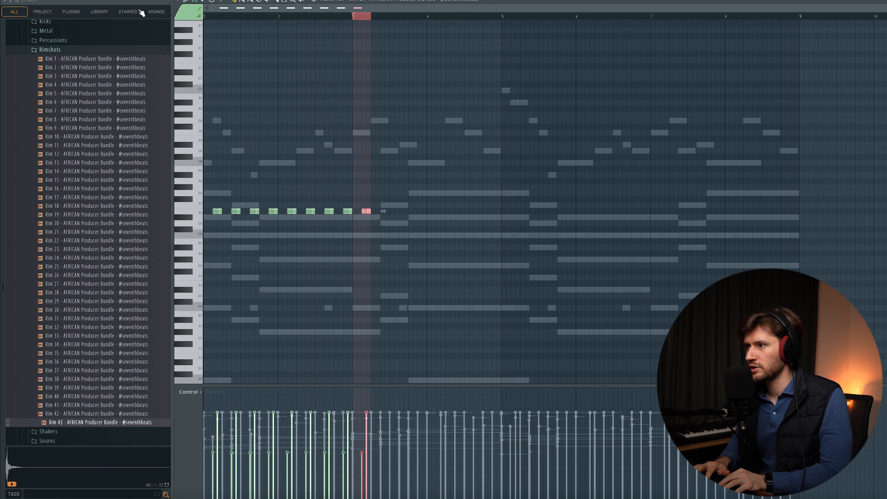
pyautogui.hotkey('ctrl', 'b')
pyautogui.hotkey('ctrl', 'b')
pyautogui.hotkey('ctrl', 'b')
pyautogui.hotkey('ctrl', 'b')
pyautogui.hotkey('ctrl', 'd')
# Randomize the rimshot notes' velocities slightly with the piano roll randomizer, accept the variation, and listen to the result
pyautogui.hotkey('alt', 'r')
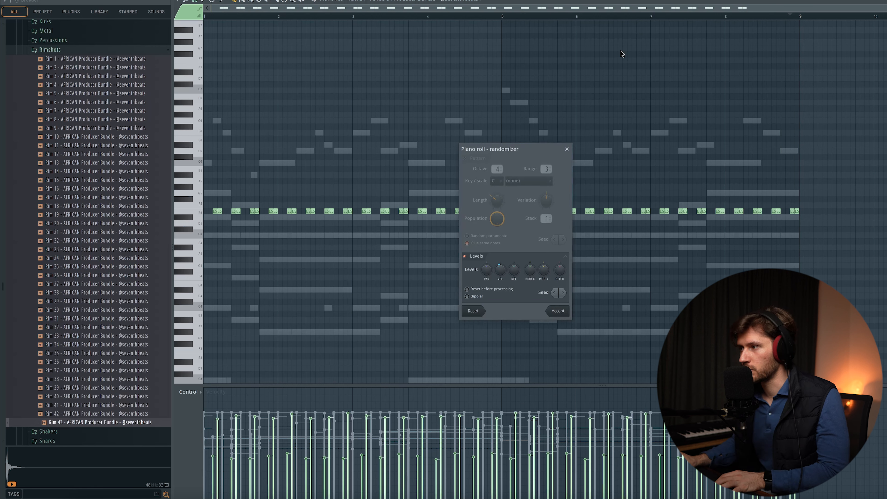
pyautogui.press('space')
pyautogui.moveTo(500, 269); pyautogui.dragTo(501, 270)
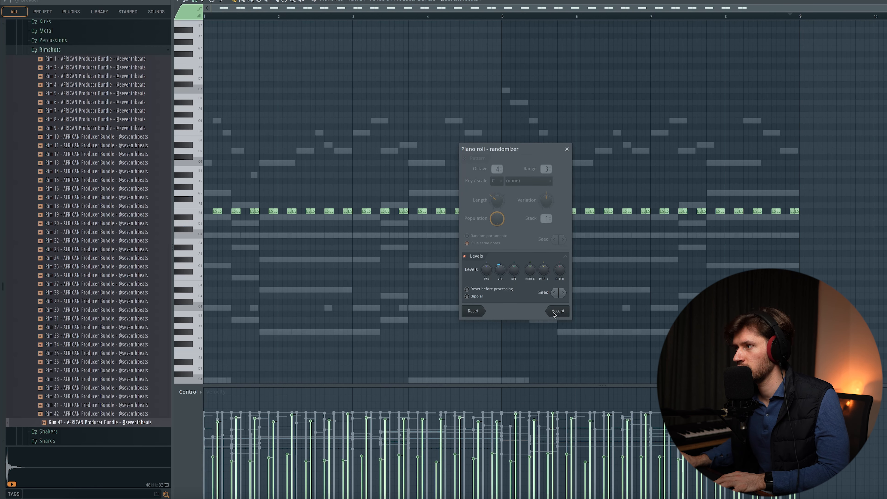
pyautogui.click(555, 310)
pyautogui.press('space')
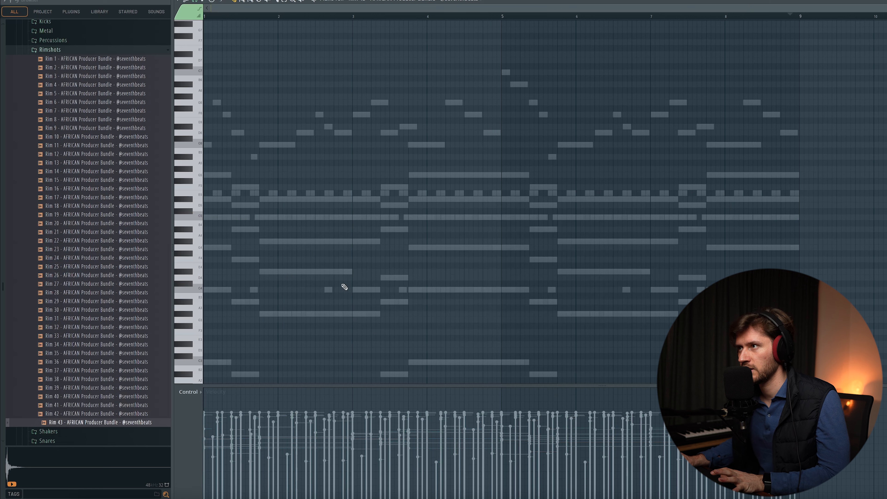
pyautogui.press('space')
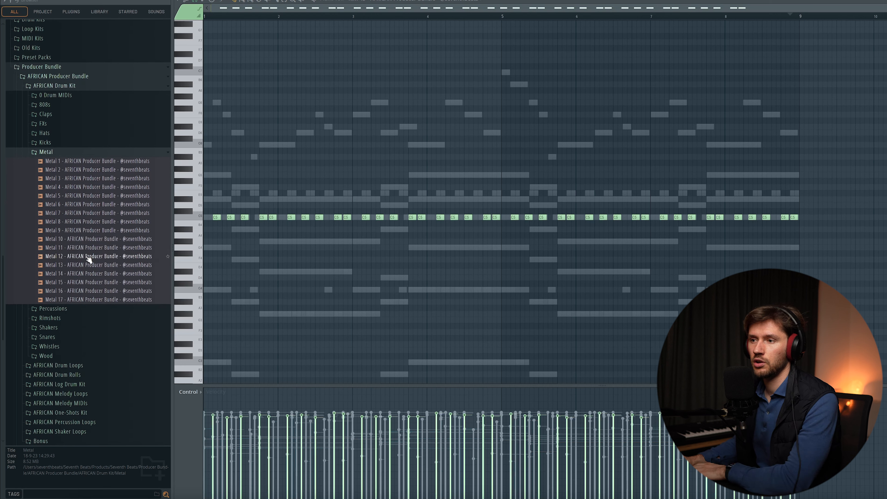
# Audition Metal samples, load Metal 15 into a new channel, and open that channel's piano roll
pyautogui.click(74, 274)
pyautogui.click(79, 282)
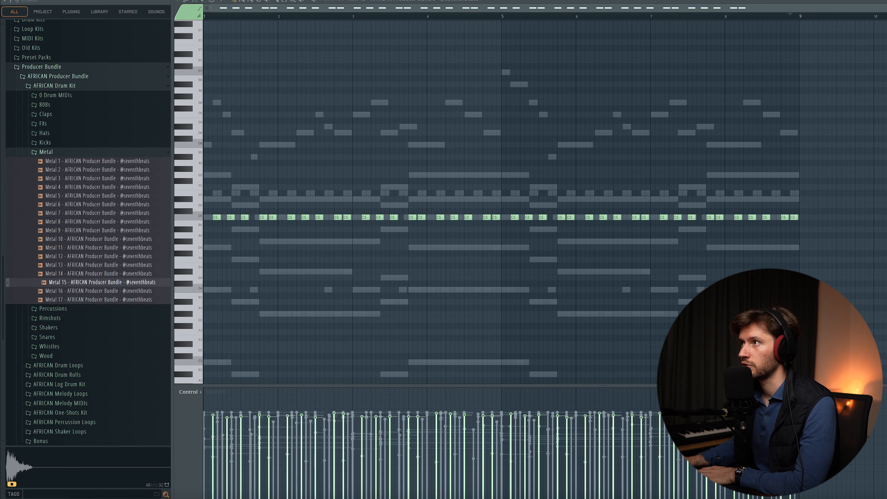
pyautogui.press('F6')
pyautogui.moveTo(77, 282); pyautogui.dragTo(306, 302)
pyautogui.click(344, 304)
# Place one Metal 15 note at reduced velocity in each of the first four bars, and duplicate them across the next four
pyautogui.moveTo(225, 217); pyautogui.dragTo(234, 218)
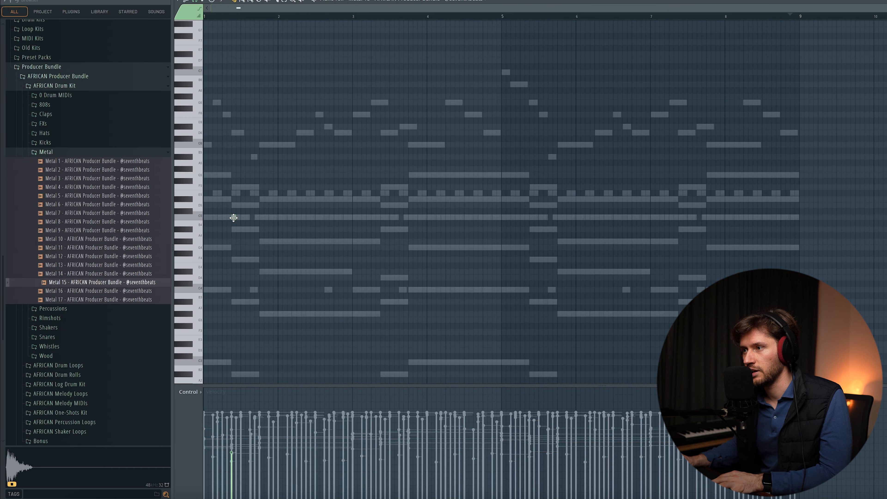
pyautogui.moveTo(227, 439); pyautogui.dragTo(232, 422)
pyautogui.click(308, 217)
pyautogui.click(382, 217)
pyautogui.click(456, 217)
pyautogui.press('space')
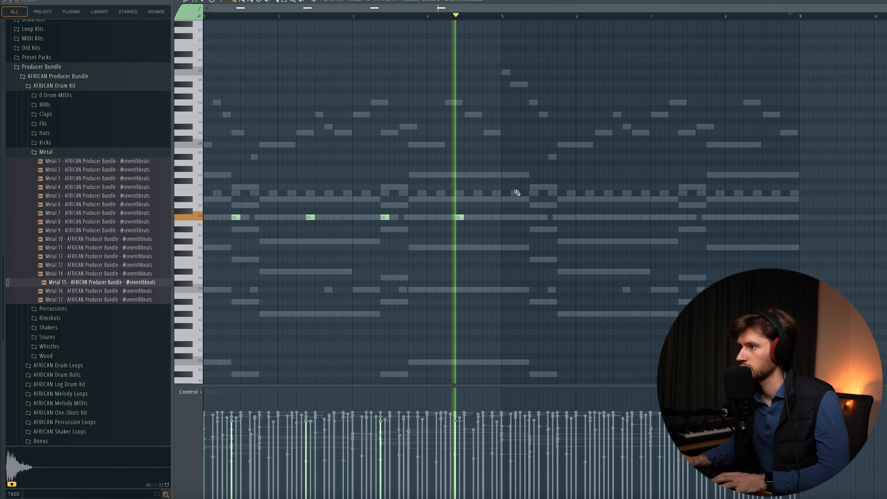
pyautogui.press('space')
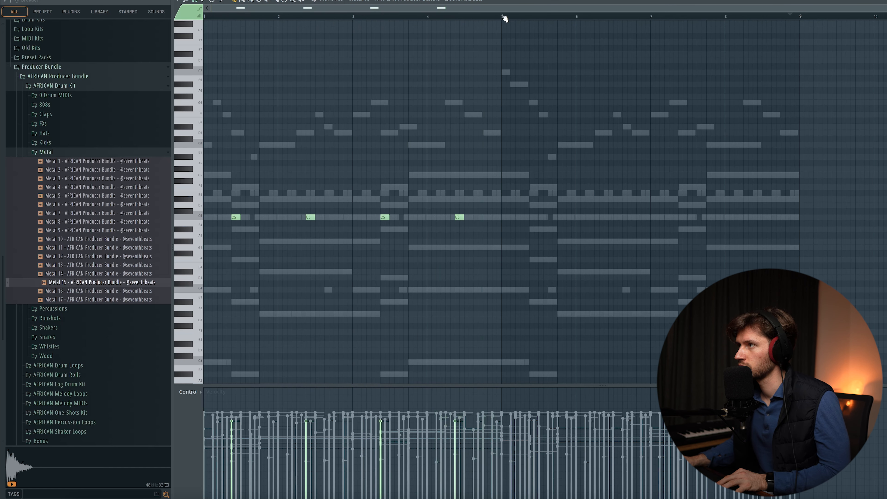
pyautogui.hotkey('ctrl', 'a')
pyautogui.hotkey('ctrl', 'b')
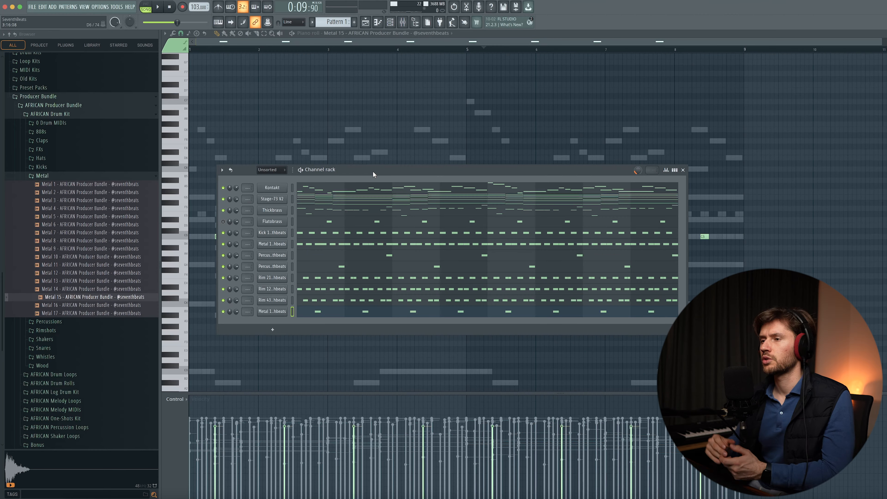
# Browse the African Drum Kit's percussion and hat samples, load Hat 10 into a new channel, and start playback
pyautogui.click(46, 151)
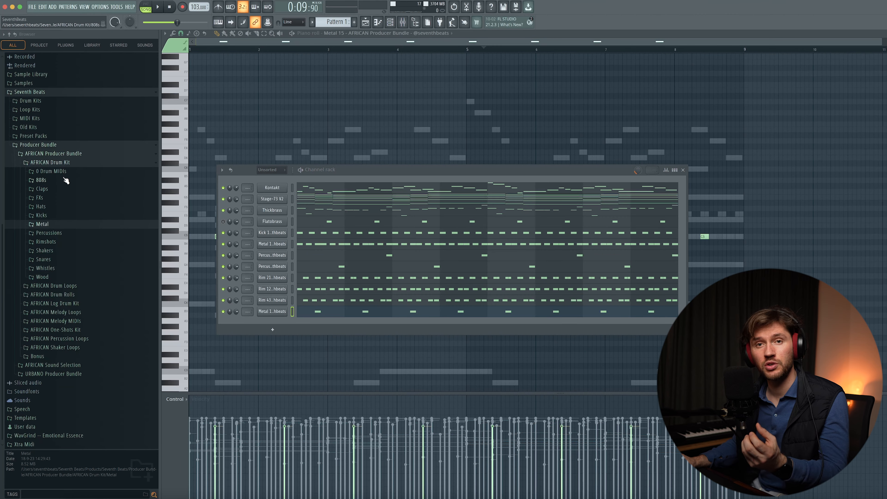
pyautogui.click(66, 233)
pyautogui.scroll(-3, 66, 237)
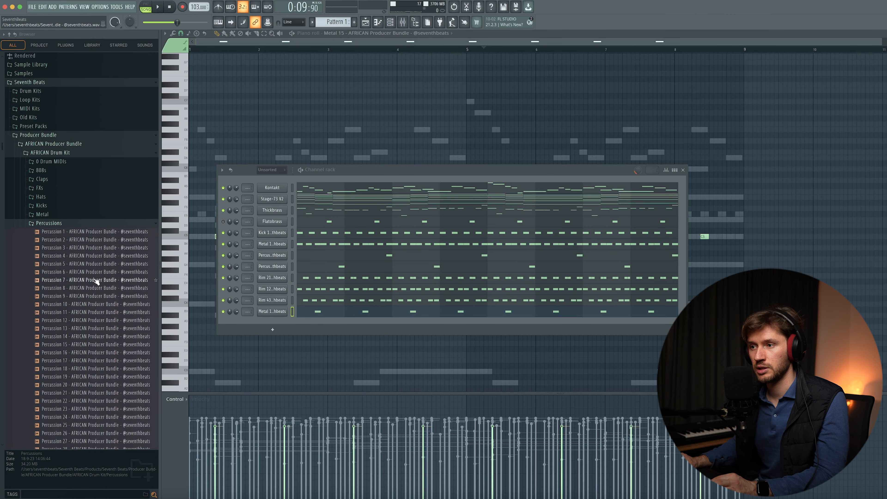
pyautogui.click(73, 331)
pyautogui.moveTo(73, 331); pyautogui.dragTo(291, 323)
pyautogui.press('F6')
pyautogui.press('space')
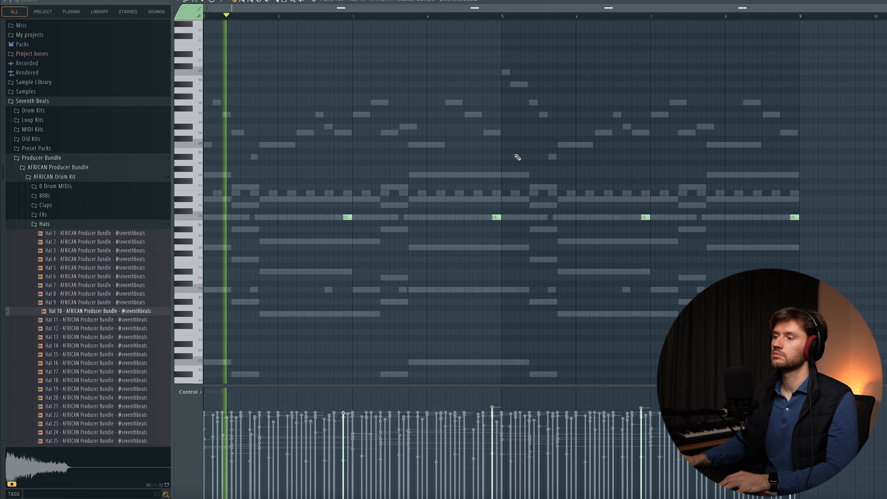
# Lower the velocity of all four Hat 10 notes during playback, and stop the pattern
pyautogui.hotkey('ctrl', 'a')
pyautogui.scroll(-3, 192, 200)
pyautogui.scroll(-3, 442, 232)
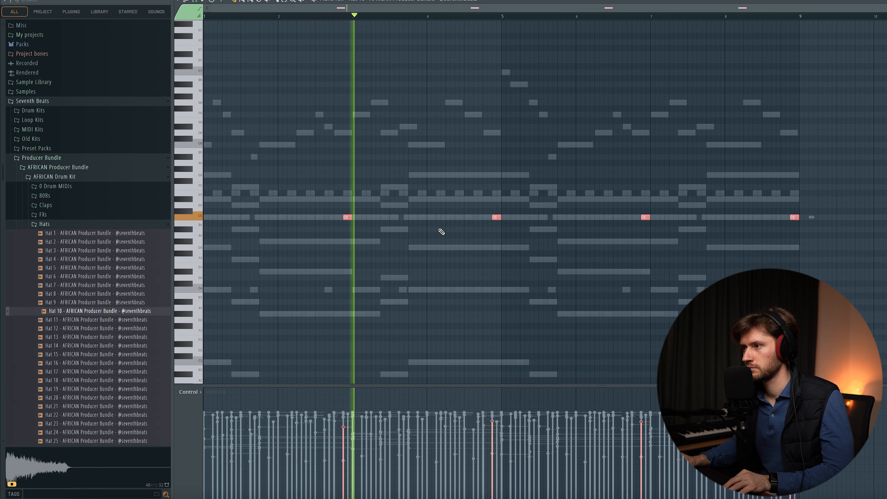
pyautogui.hotkey('ctrl', 'd')
pyautogui.scroll(1, 482, 184)
pyautogui.scroll(-2, 642, 240)
pyautogui.scroll(1, 642, 239)
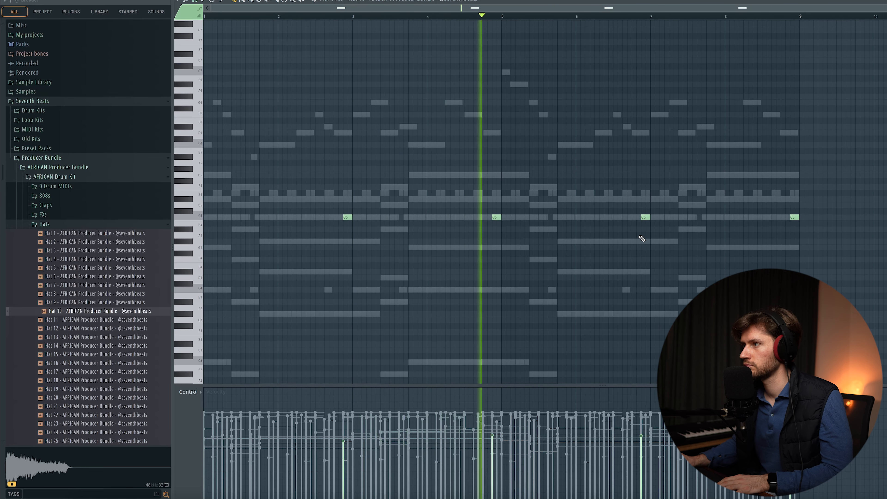
pyautogui.press('space')
# Audition Hat 18 and Hat 17, load Hat 17 into a new channel, and play the pattern
pyautogui.scroll(-1, 76, 368)
pyautogui.click(75, 363)
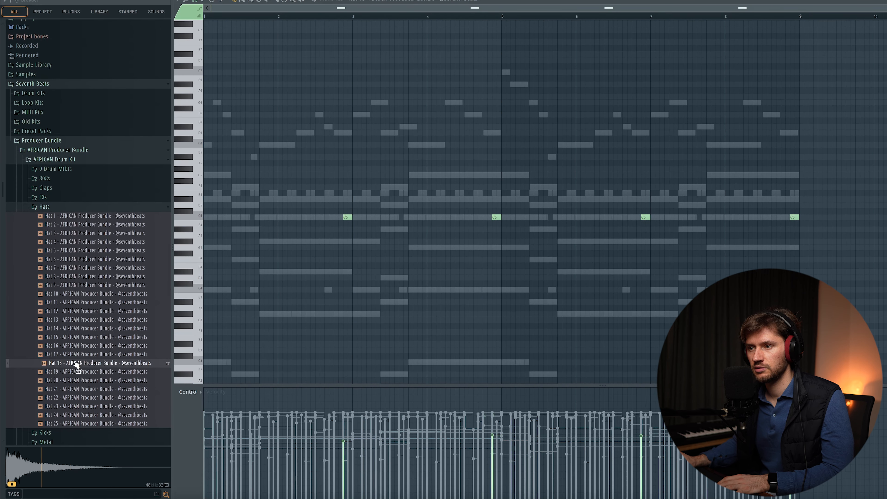
pyautogui.click(89, 354)
pyautogui.press('F6')
pyautogui.moveTo(102, 350); pyautogui.dragTo(337, 335)
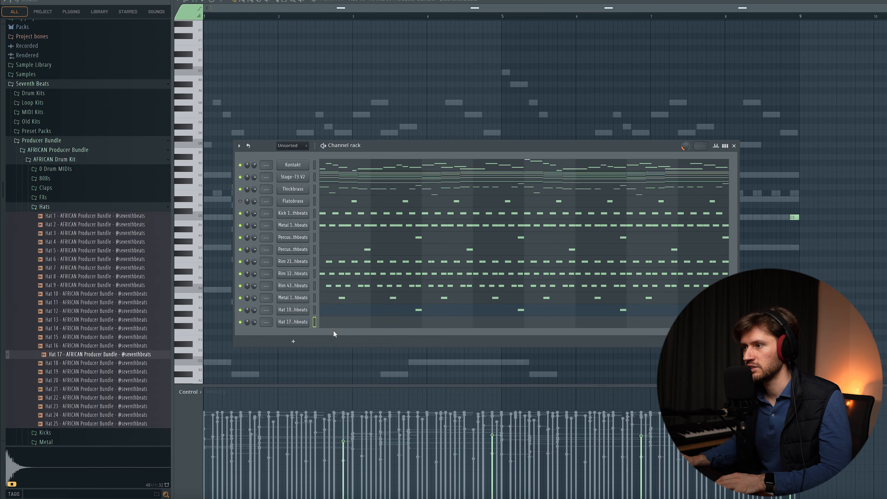
pyautogui.press('F6')
pyautogui.press('space')
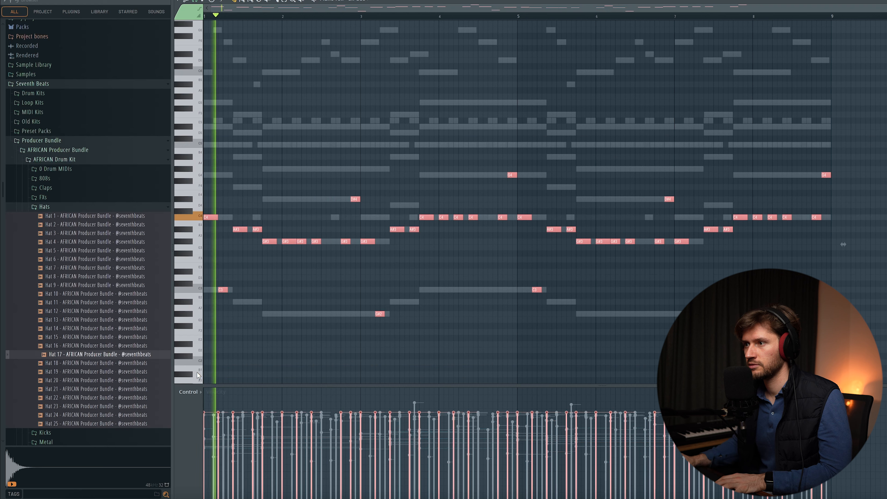
# Look over the full bass note pattern and turn down the 3x Osc channel's volume in the channel rack
pyautogui.scroll(-2, 449, 161)
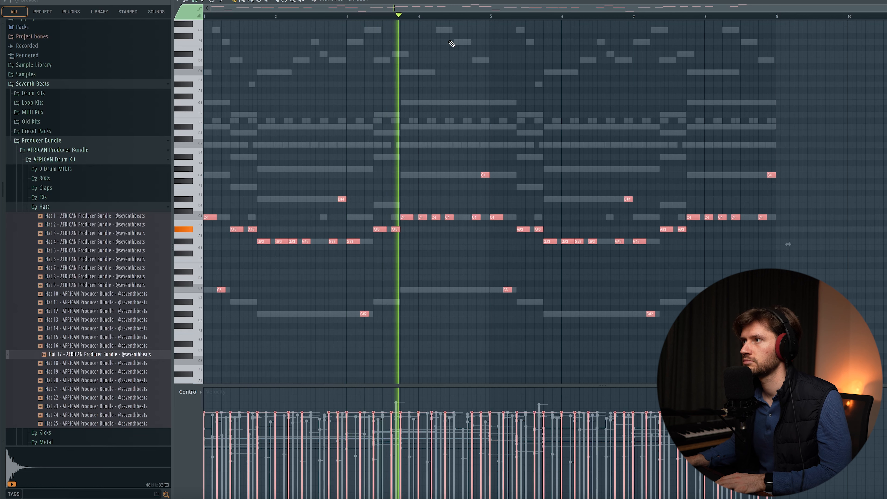
pyautogui.press('F6')
pyautogui.moveTo(257, 208); pyautogui.dragTo(256, 223)
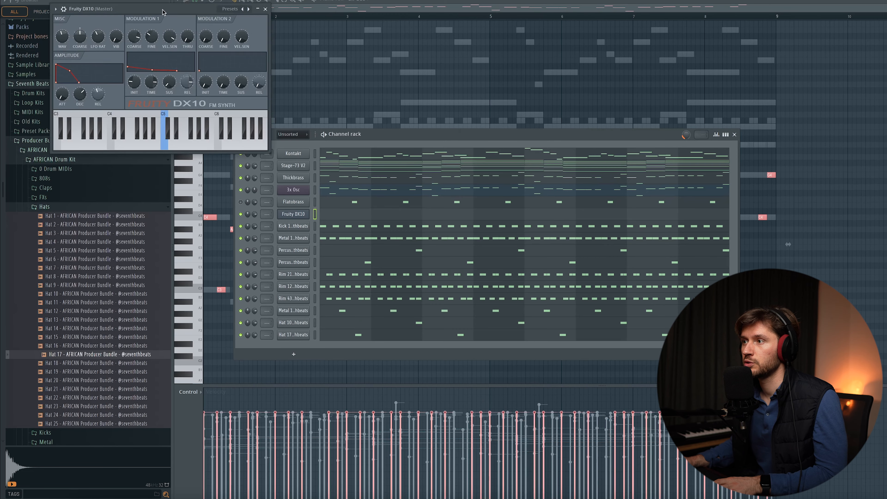
# Centre the Fruity DX10 window and load the Log Drum 1 preset from the African Log Drum Kit into it
pyautogui.moveTo(162, 13); pyautogui.dragTo(422, 137)
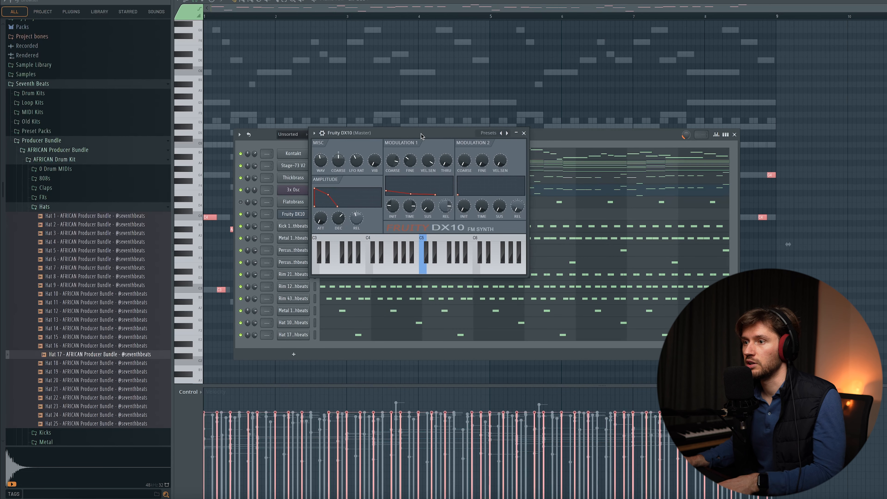
pyautogui.click(70, 206)
pyautogui.click(64, 164)
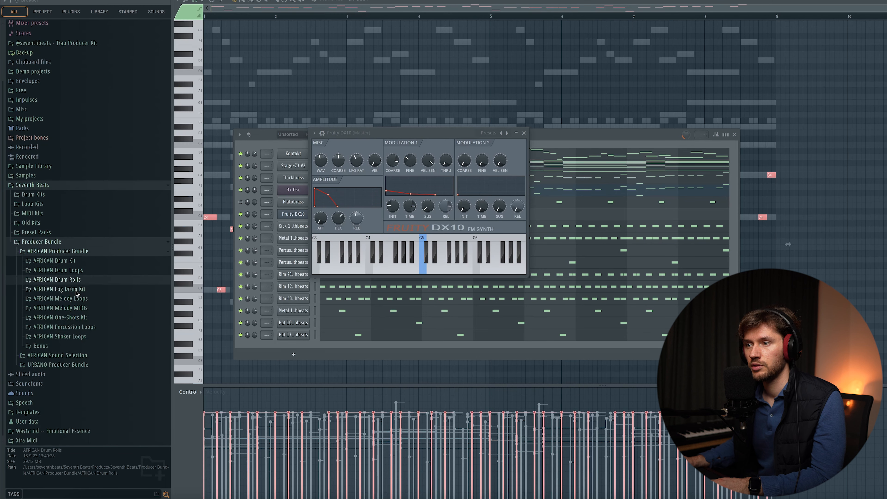
pyautogui.click(76, 291)
pyautogui.click(61, 307)
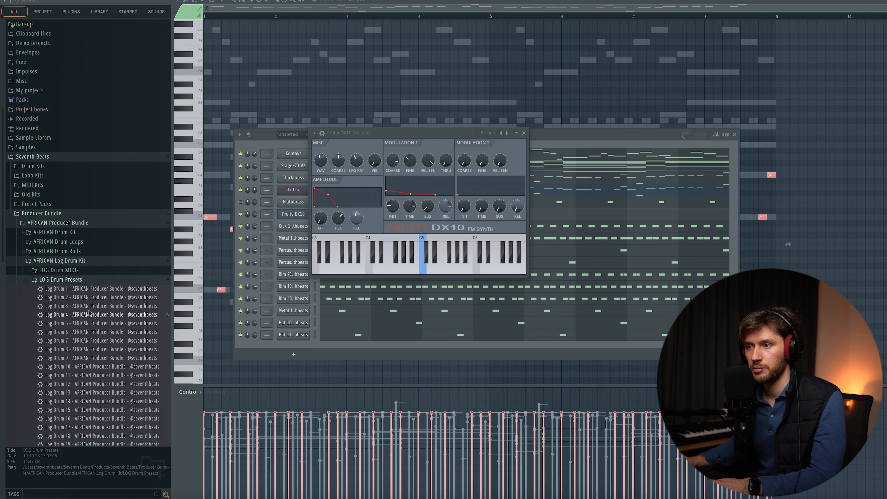
pyautogui.click(151, 203)
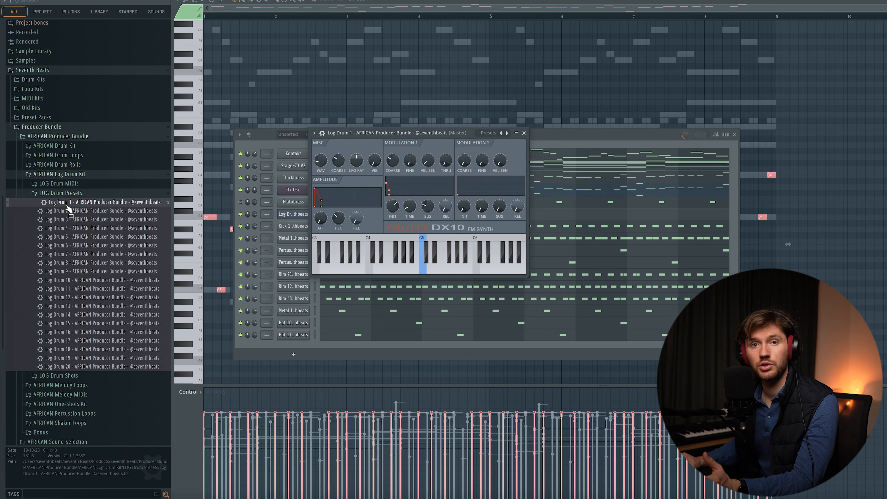